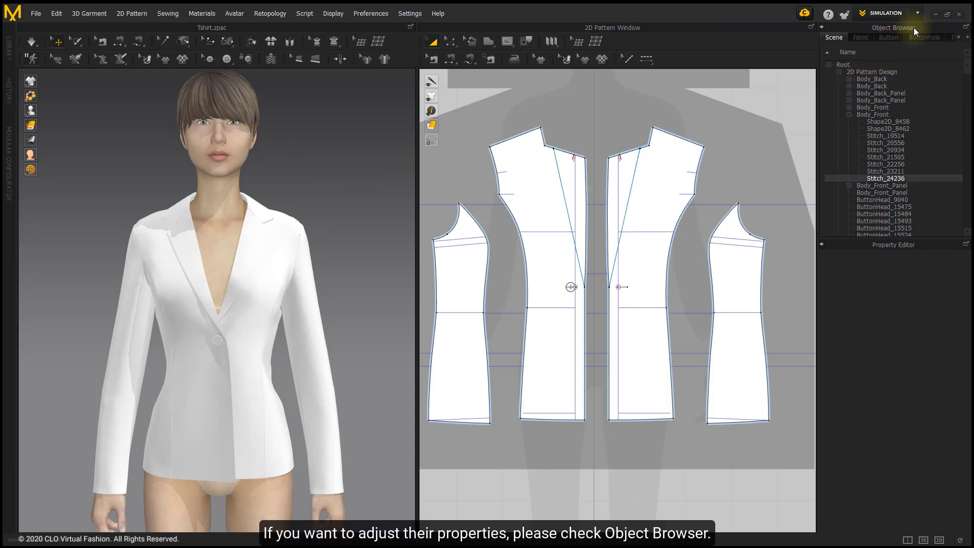
View Body_F's fabric properties (Fabric_Matte, roughness 50), then return to the Scene tree
{"action": "left_click", "coordinate": [853, 38]}
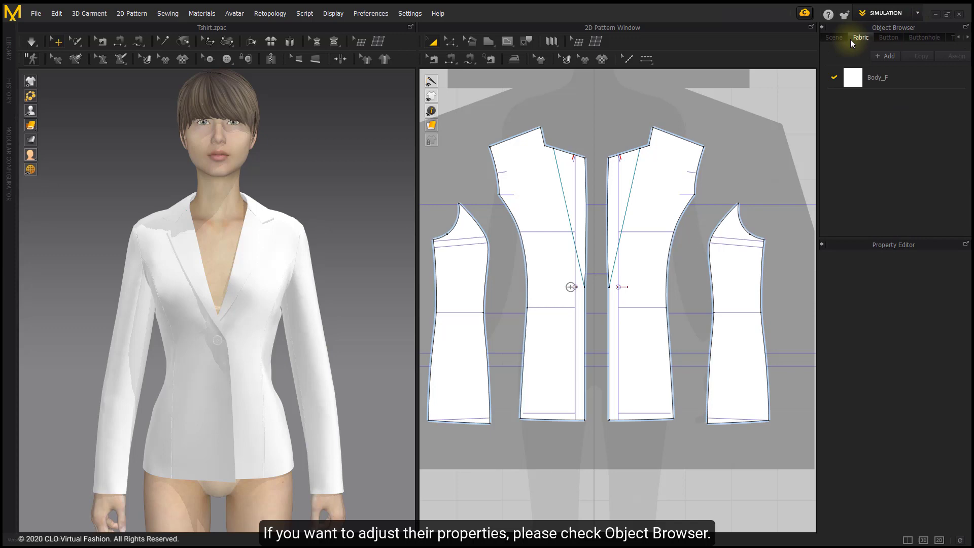
{"action": "left_click", "coordinate": [858, 85]}
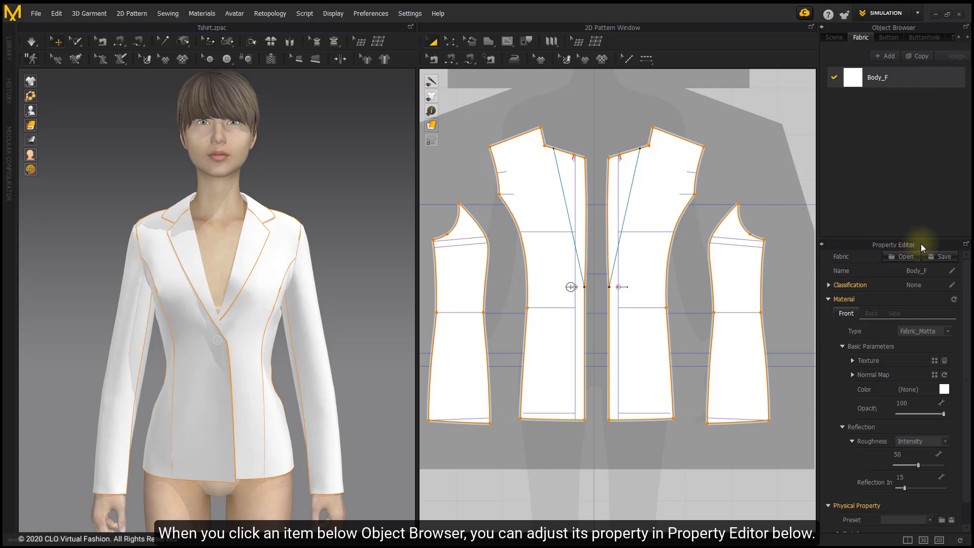
{"action": "left_click", "coordinate": [838, 38]}
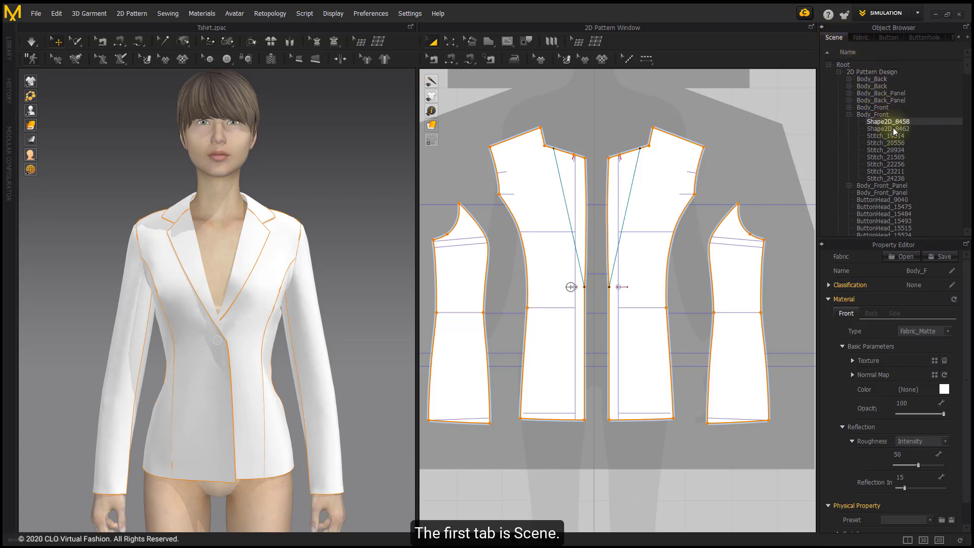
Select the Body_Back_Panel pattern in the scene tree, then bring the fabric list back
{"action": "left_click", "coordinate": [881, 99]}
{"action": "scroll", "coordinate": [713, 173], "scroll_direction": "down", "scroll_amount": 3}
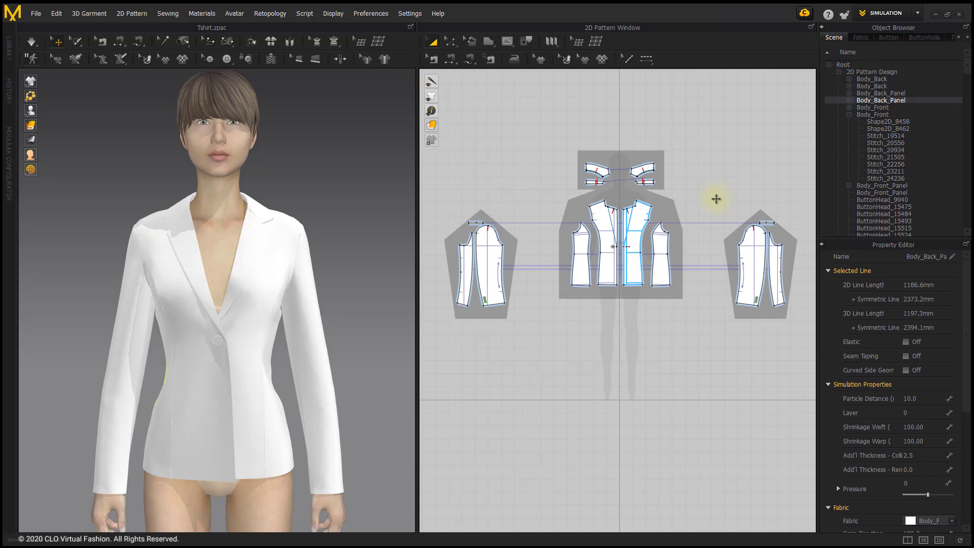
{"action": "scroll", "coordinate": [887, 173], "scroll_direction": "down", "scroll_amount": 1}
{"action": "scroll", "coordinate": [887, 174], "scroll_direction": "up", "scroll_amount": 1}
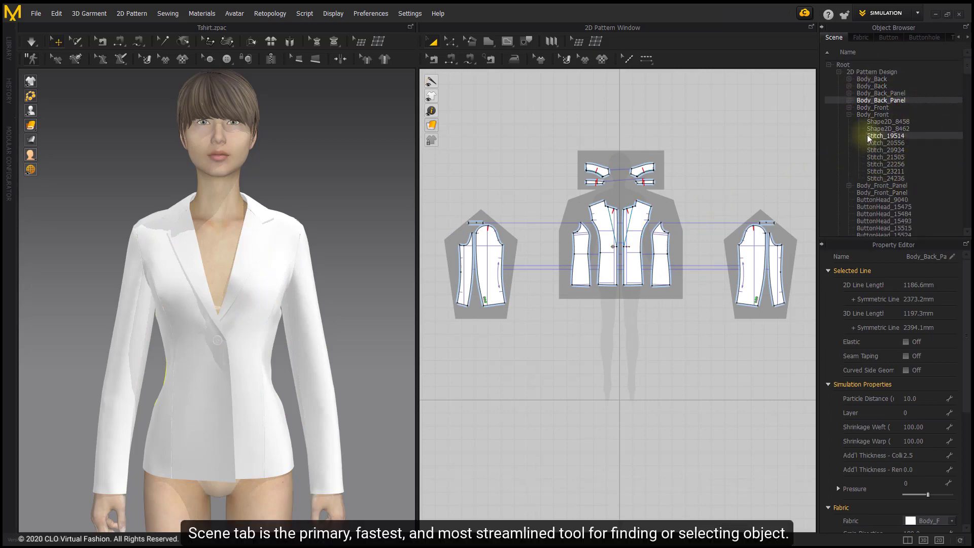
{"action": "left_click", "coordinate": [863, 37]}
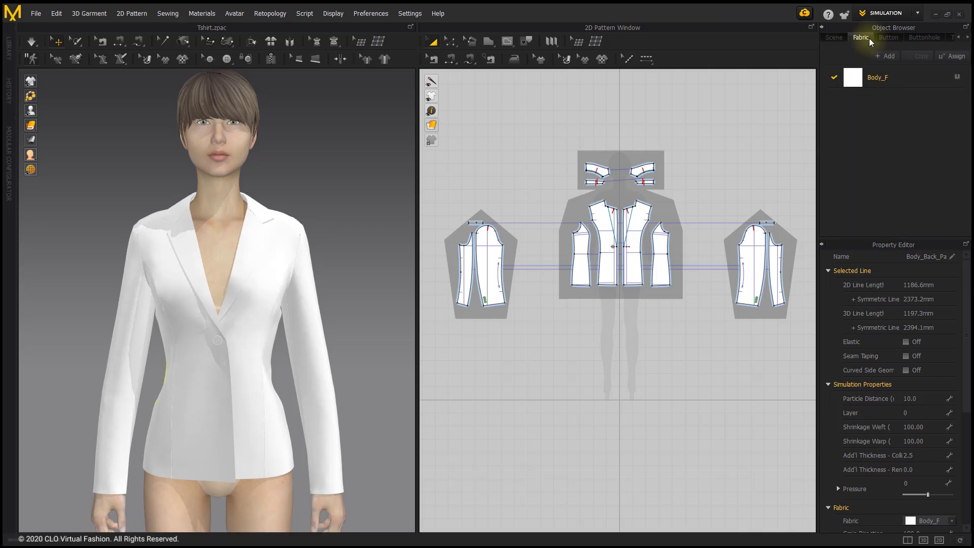
Display Body_F's settings (Fabric_Matte, opacity 100, roughness 50, reflection 15) and its pattern pieces
{"action": "left_click", "coordinate": [853, 80]}
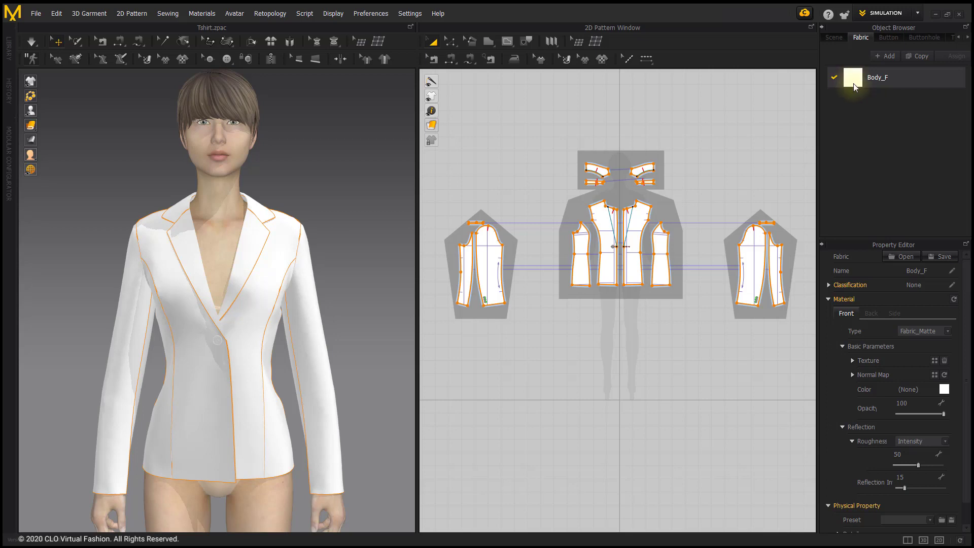
Review the Main and Sleeves buttons up close, then list Default Buttonhole and Buttonhole 1
{"action": "left_click", "coordinate": [888, 38]}
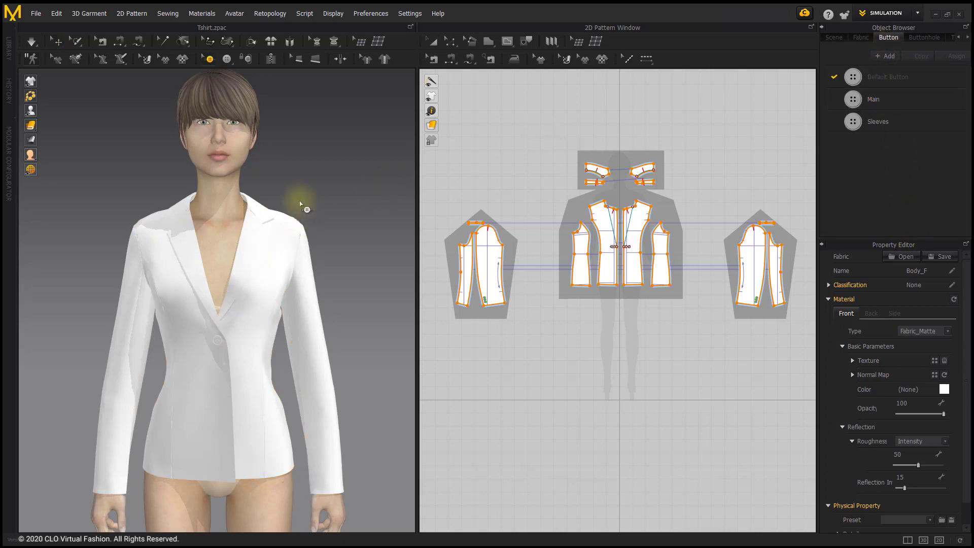
{"action": "scroll", "coordinate": [272, 232], "scroll_direction": "up", "scroll_amount": 5}
{"action": "scroll", "coordinate": [278, 239], "scroll_direction": "up", "scroll_amount": 5}
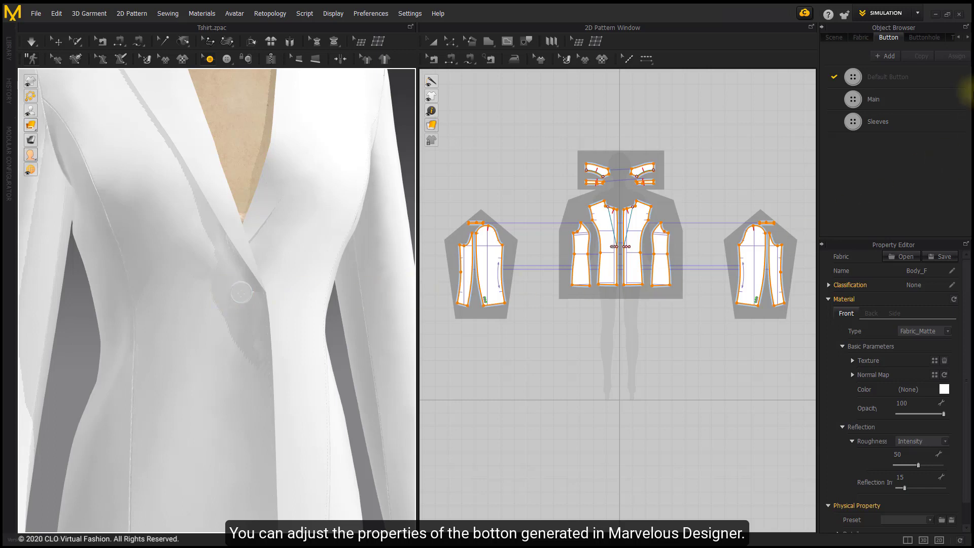
{"action": "left_click", "coordinate": [931, 38]}
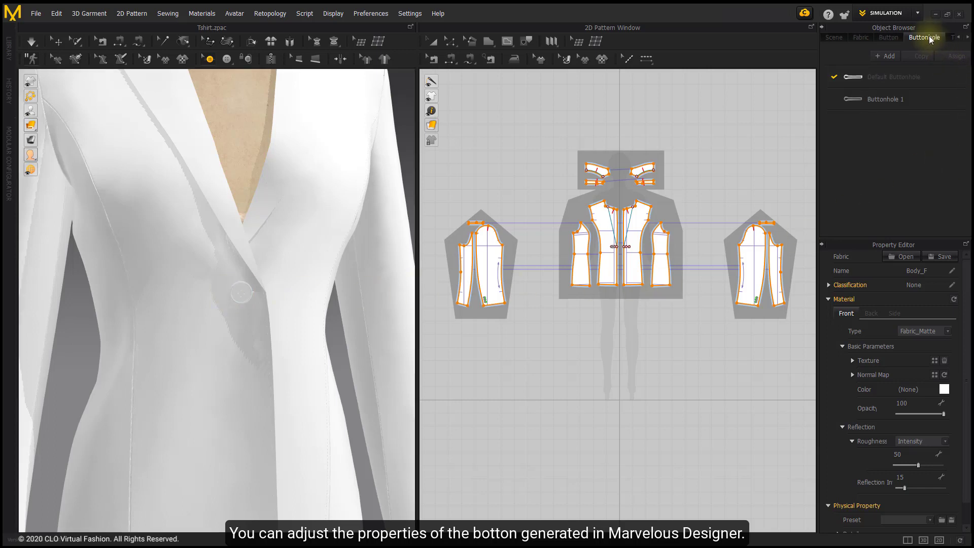
Open Default Buttonhole's properties: 23.0 mm width, Fabric_Matte type, opacity 100, roughness 50
{"action": "left_click", "coordinate": [861, 80]}
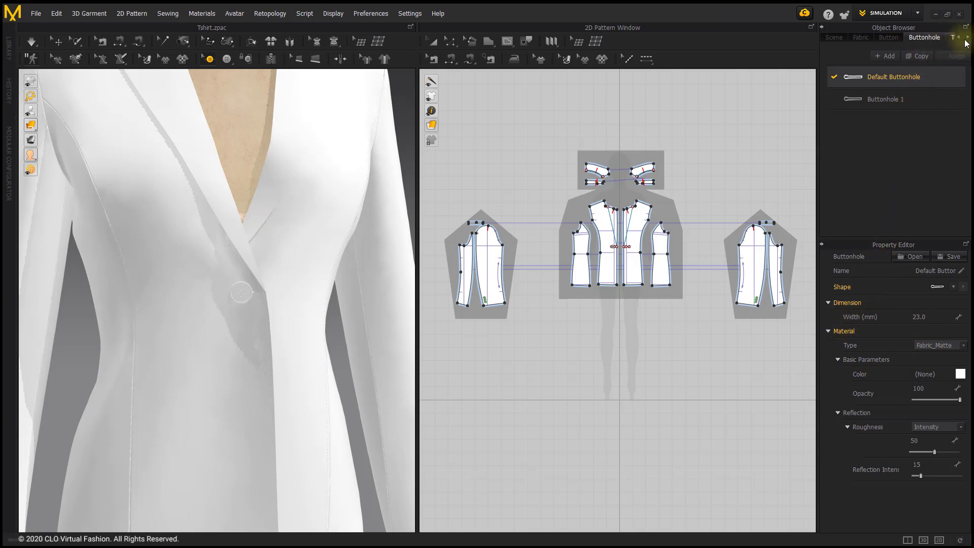
{"action": "scroll", "coordinate": [940, 42], "scroll_direction": "down", "scroll_amount": 1}
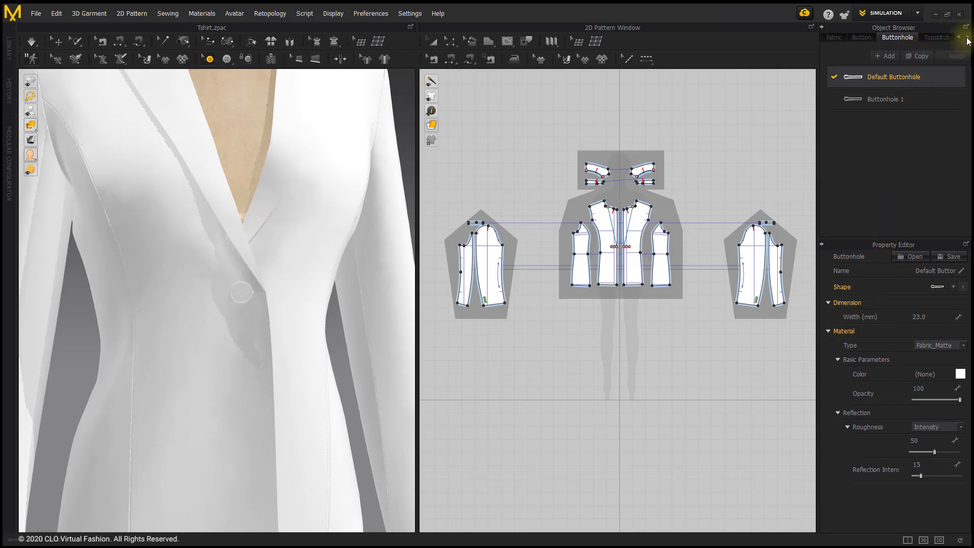
List the Default Topstitch and inspect its seam lines around the lapel and button up close
{"action": "left_click", "coordinate": [937, 37]}
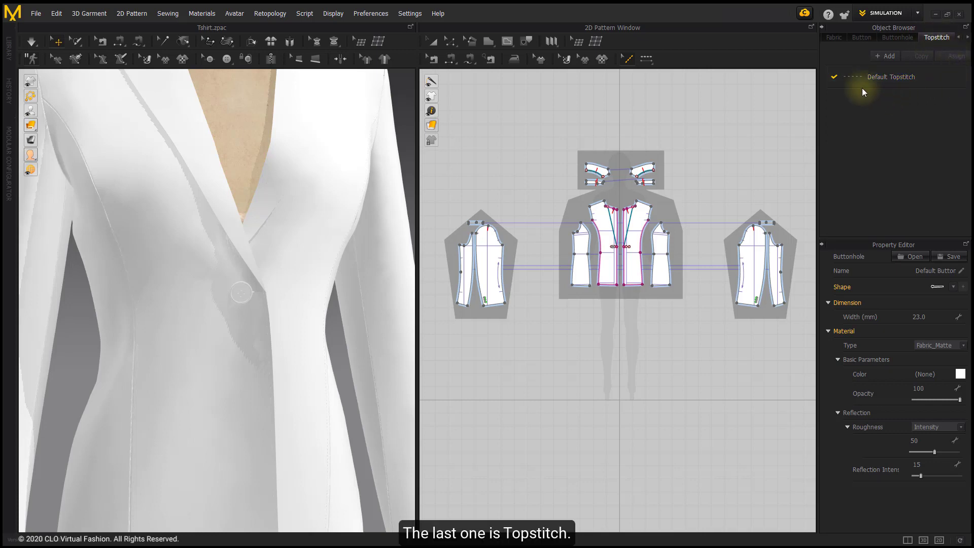
{"action": "scroll", "coordinate": [154, 296], "scroll_direction": "up", "scroll_amount": 2}
{"action": "scroll", "coordinate": [154, 296], "scroll_direction": "up", "scroll_amount": 4}
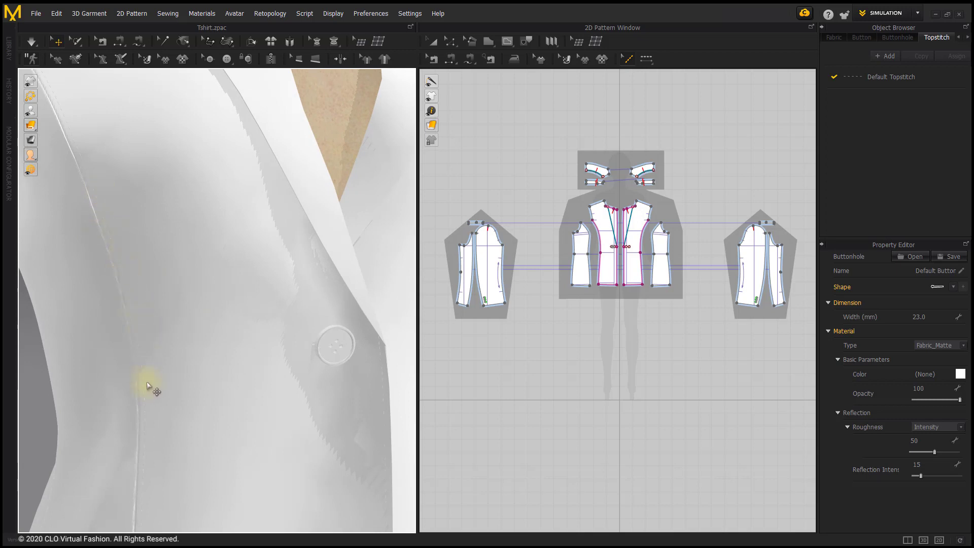
{"action": "scroll", "coordinate": [188, 190], "scroll_direction": "down", "scroll_amount": 3}
{"action": "right_click_drag", "start_coordinate": [200, 394], "coordinate": [203, 441]}
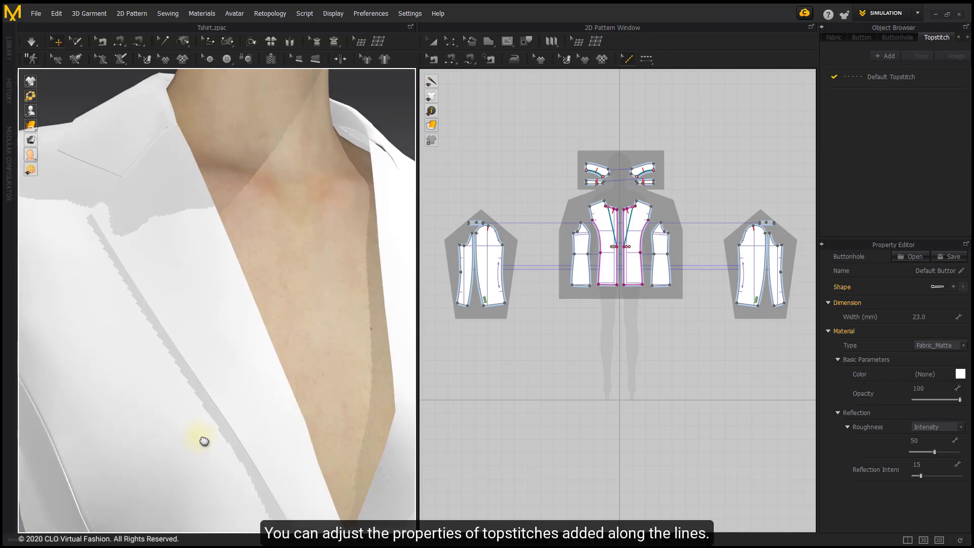
{"action": "scroll", "coordinate": [230, 350], "scroll_direction": "up", "scroll_amount": 4}
{"action": "right_click_drag", "start_coordinate": [147, 97], "coordinate": [267, 353]}
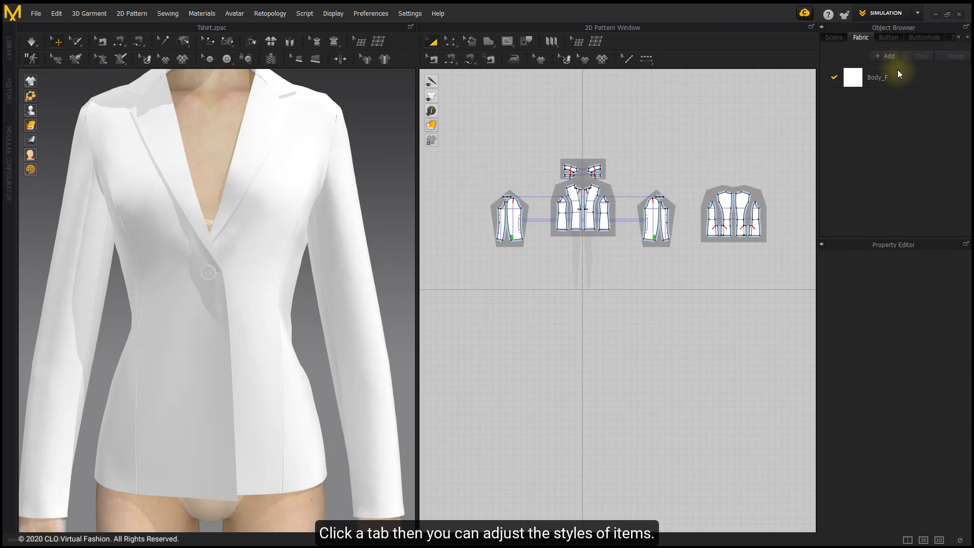
Check which pieces use Body_F, then add a new fabric, FABRIC 1
{"action": "left_click", "coordinate": [863, 75]}
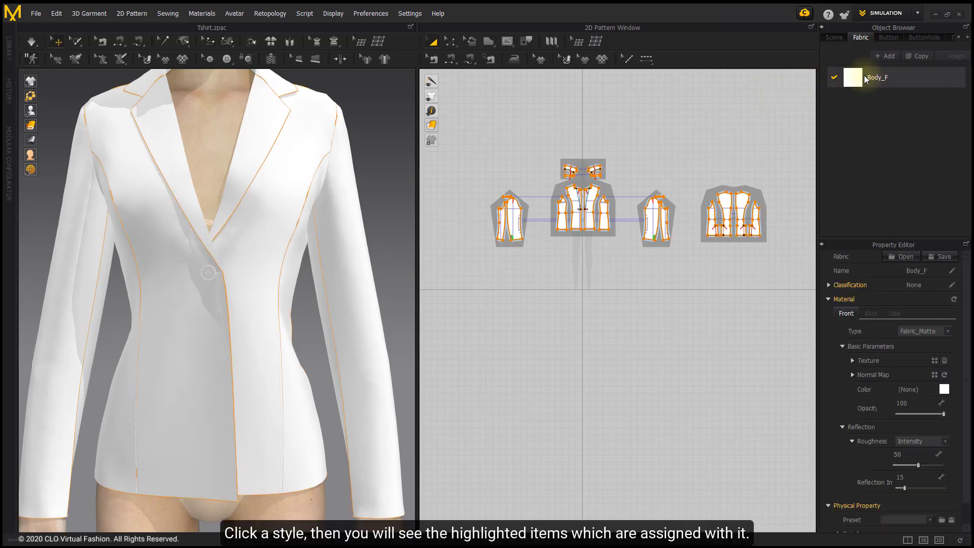
{"action": "scroll", "coordinate": [665, 139], "scroll_direction": "up", "scroll_amount": 3}
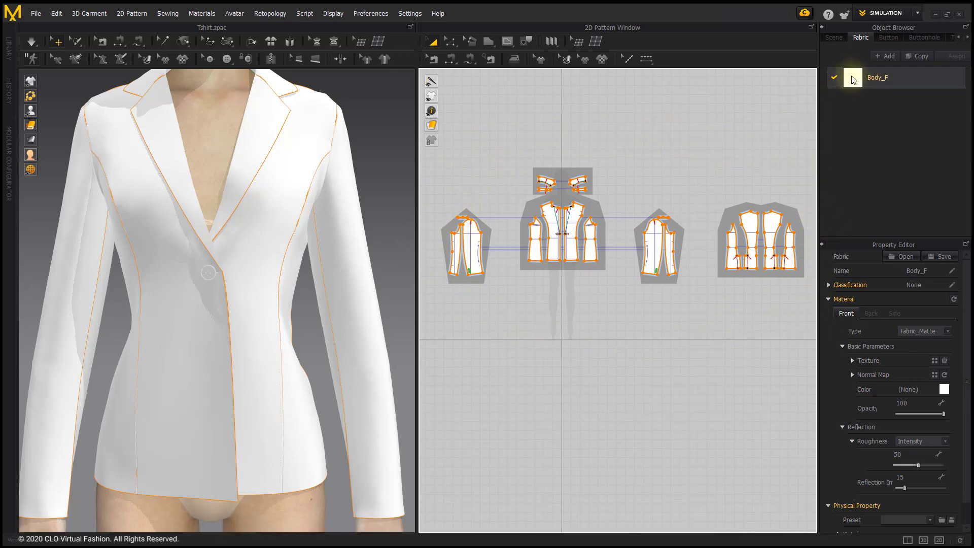
{"action": "left_click", "coordinate": [885, 56]}
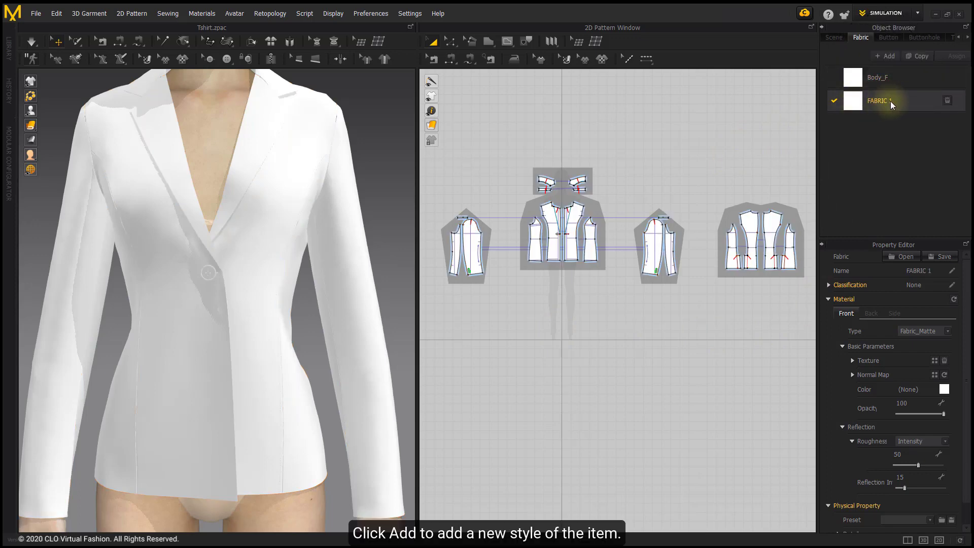
Assign FABRIC 1 to the collar and body pieces, then select the right sleeve pattern
{"action": "left_click_drag", "start_coordinate": [493, 152], "coordinate": [616, 304]}
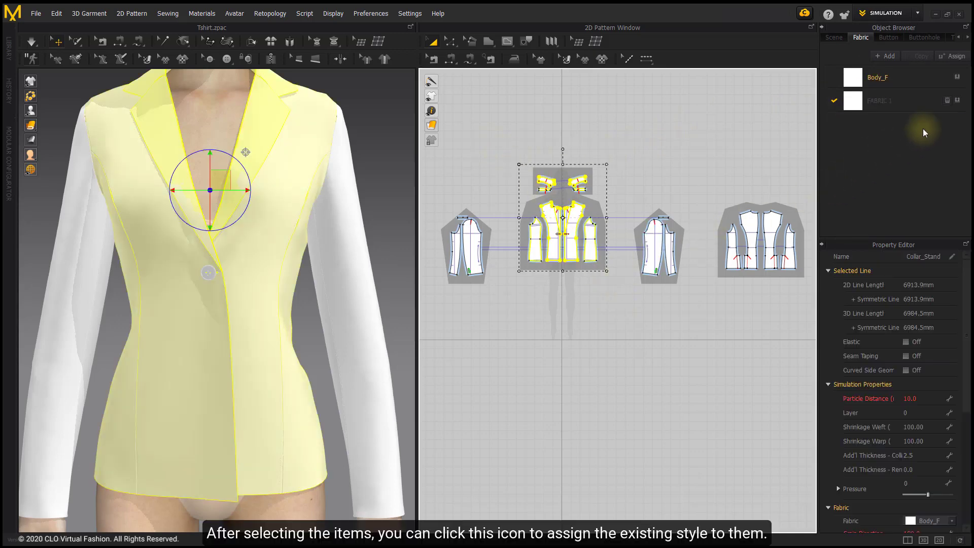
{"action": "left_click", "coordinate": [957, 101]}
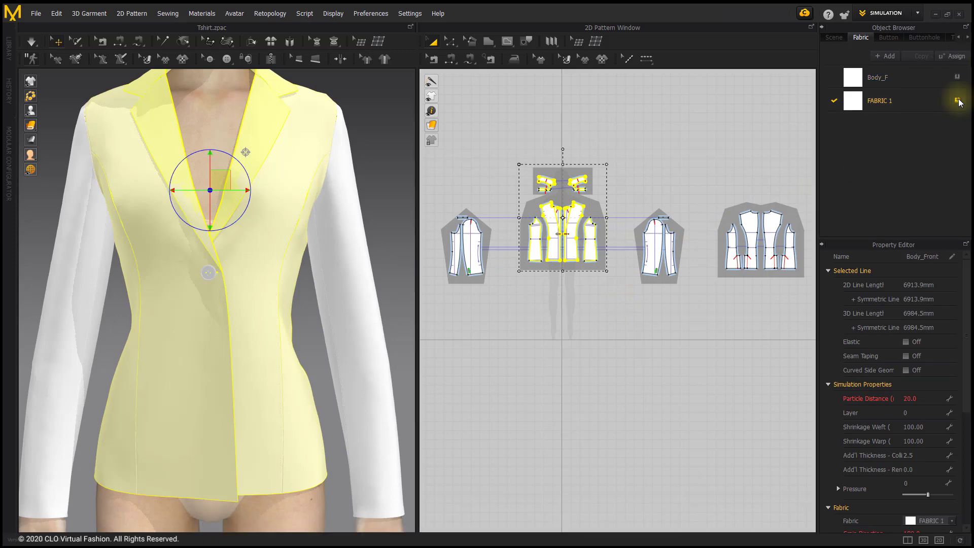
{"action": "left_click", "coordinate": [677, 150]}
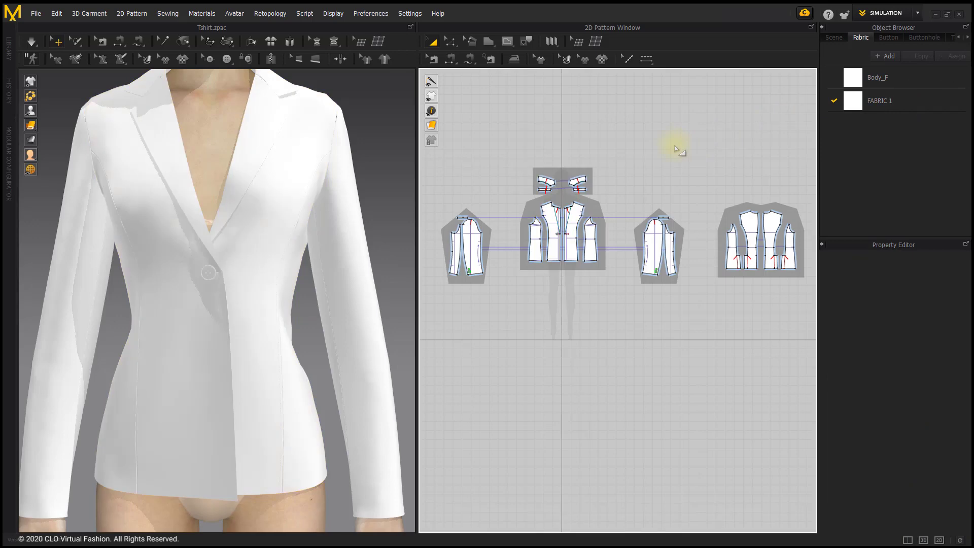
{"action": "left_click_drag", "start_coordinate": [623, 193], "coordinate": [696, 318]}
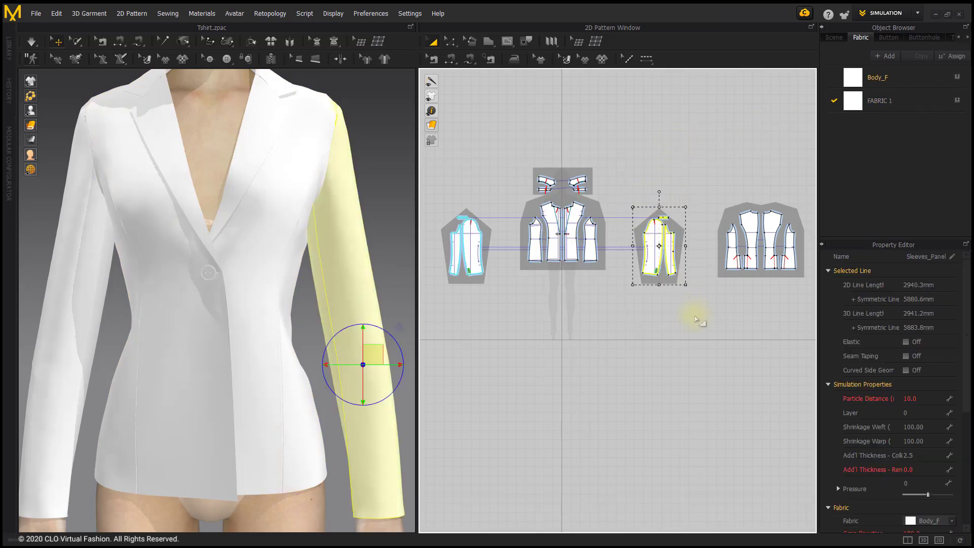
Assign the right sleeve to a new fabric, FABRIC 2, then select the left sleeve
{"action": "left_click", "coordinate": [951, 57]}
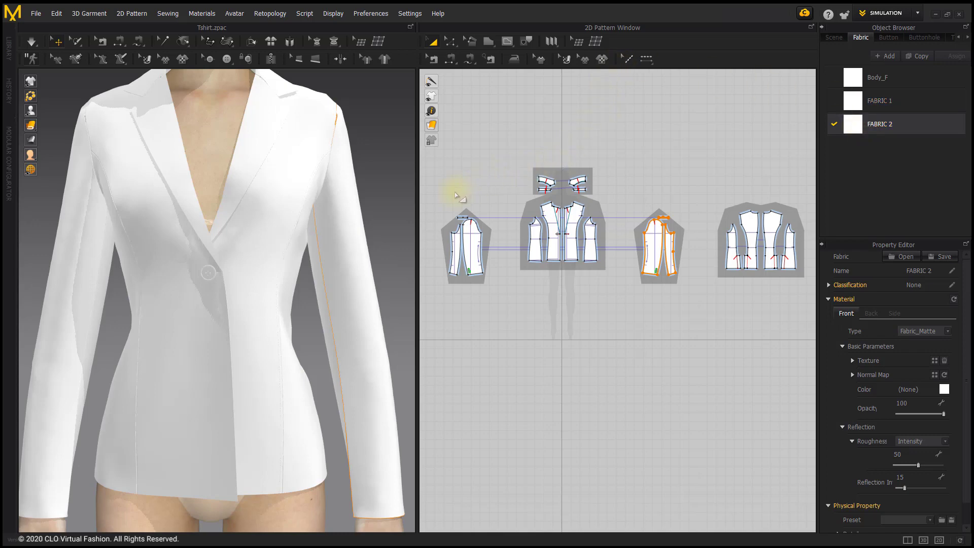
{"action": "left_click_drag", "start_coordinate": [436, 196], "coordinate": [490, 320]}
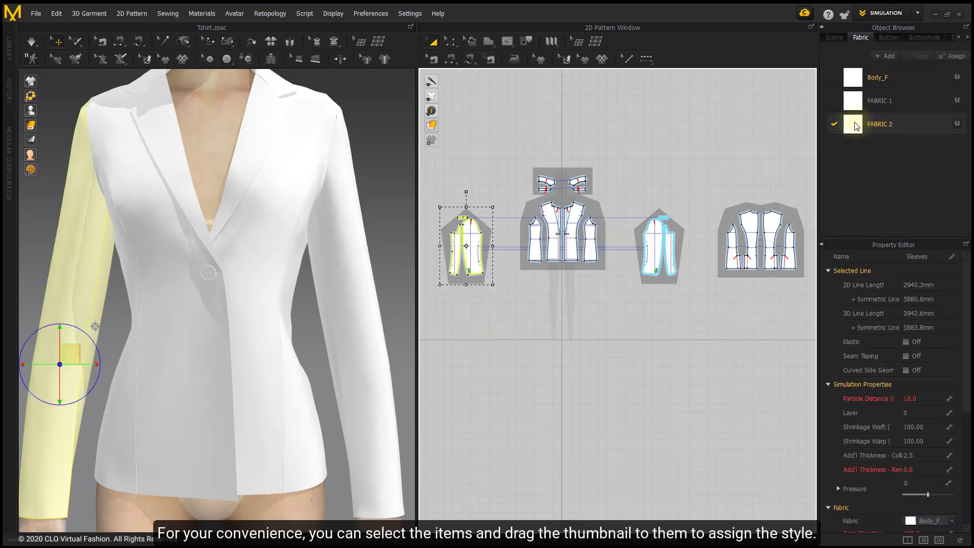
Apply FABRIC 2 to the left sleeve and confirm both sleeves now use FABRIC 2
{"action": "left_click_drag", "start_coordinate": [853, 125], "coordinate": [467, 231]}
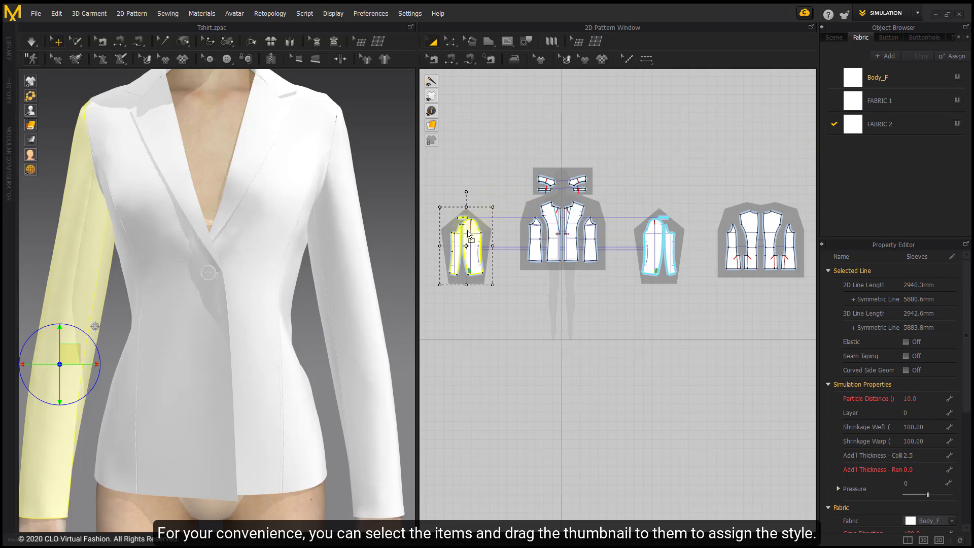
{"action": "left_click_drag", "start_coordinate": [467, 231], "coordinate": [468, 233]}
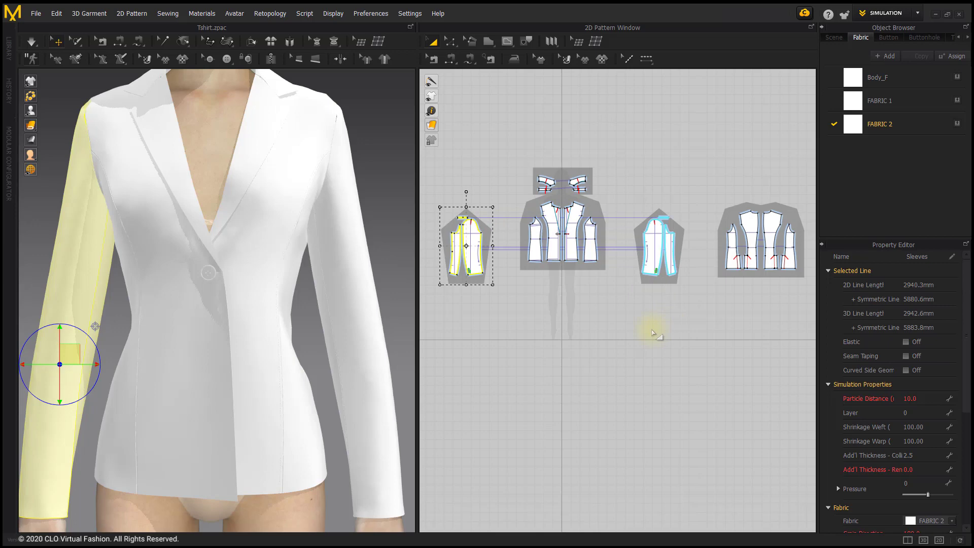
{"action": "left_click", "coordinate": [653, 333]}
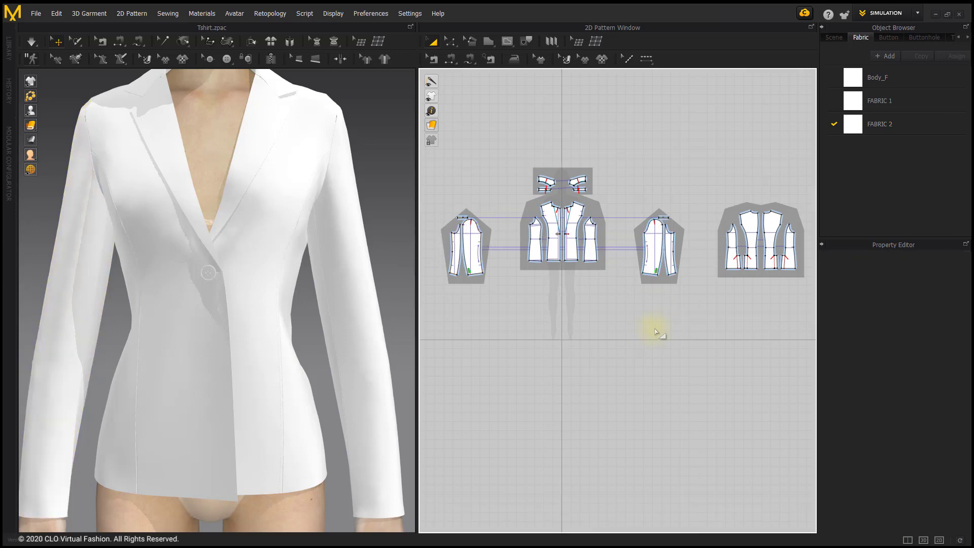
{"action": "left_click", "coordinate": [860, 124]}
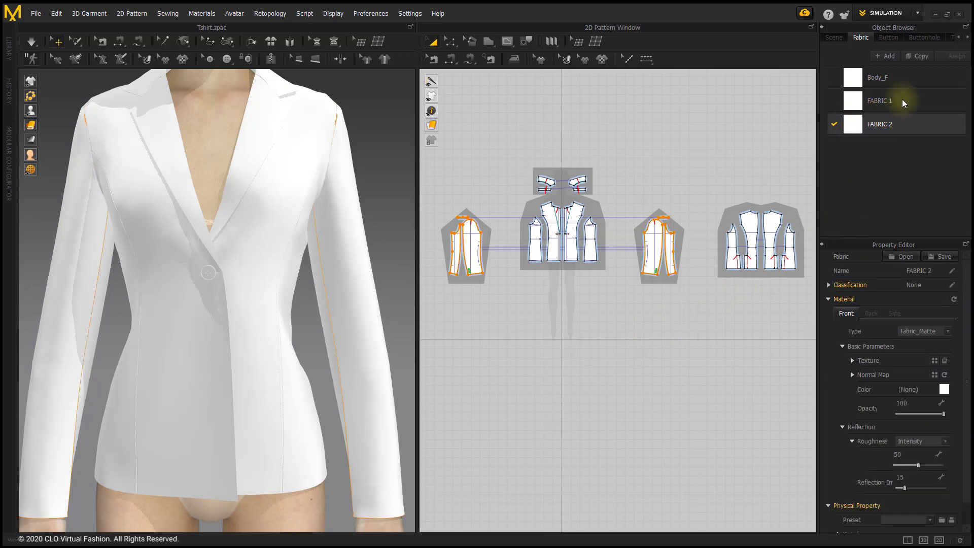
Copy FABRIC 2, delete that first copy, then copy FABRIC 2 again to get FABRIC 2 Copy 1
{"action": "left_click", "coordinate": [916, 57]}
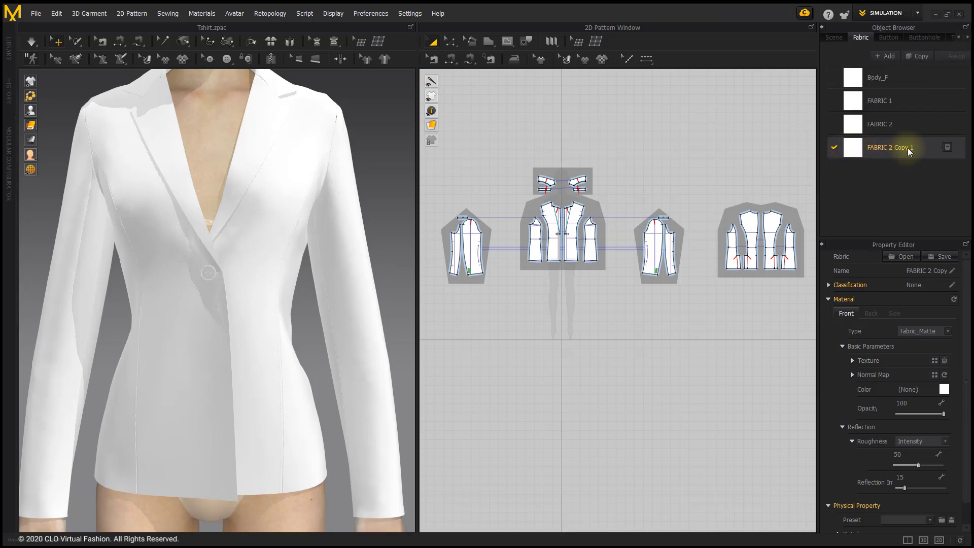
{"action": "left_click", "coordinate": [948, 147]}
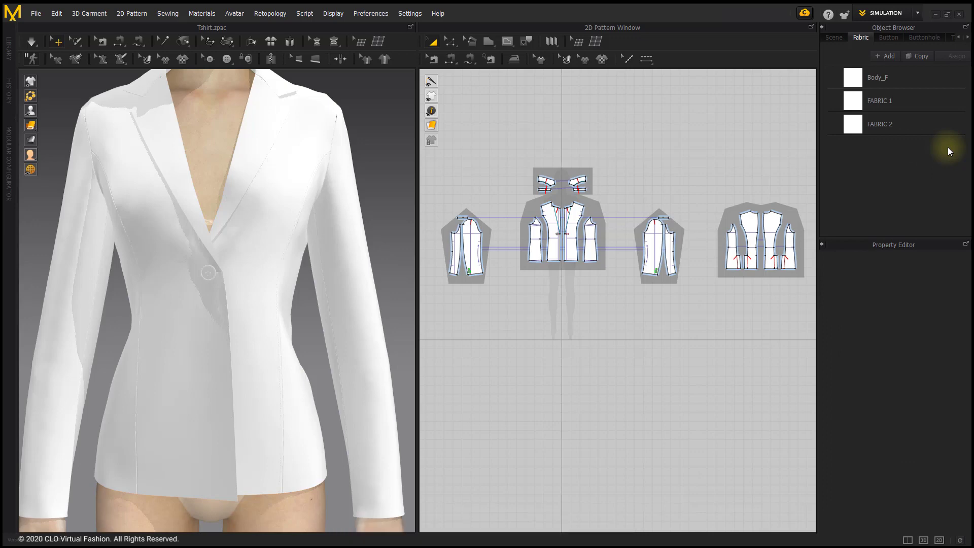
{"action": "left_click", "coordinate": [880, 124]}
{"action": "left_click", "coordinate": [918, 56]}
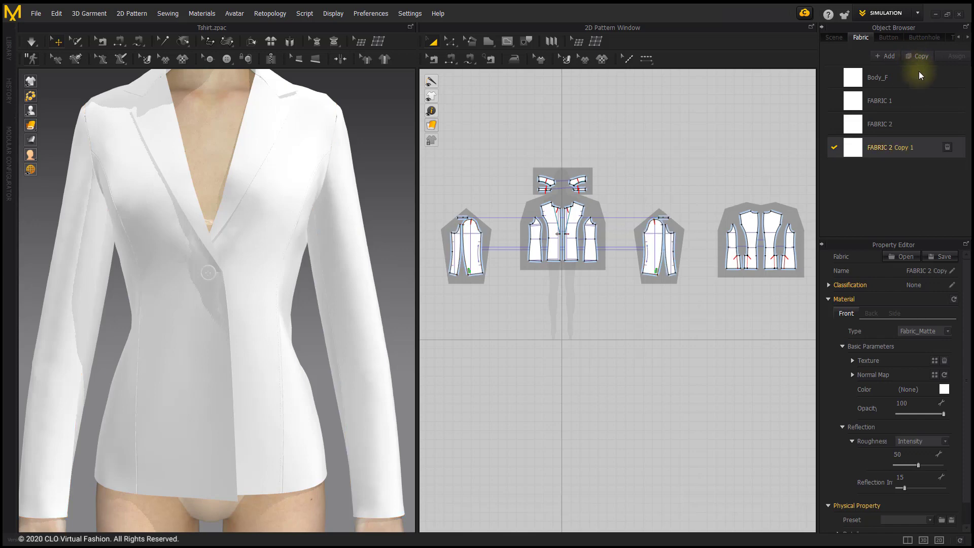
Bring up the FABRIC 2 Copy 1 context menu with Delete, Rename, Reset and Import xTex File
{"action": "right_click", "coordinate": [854, 150]}
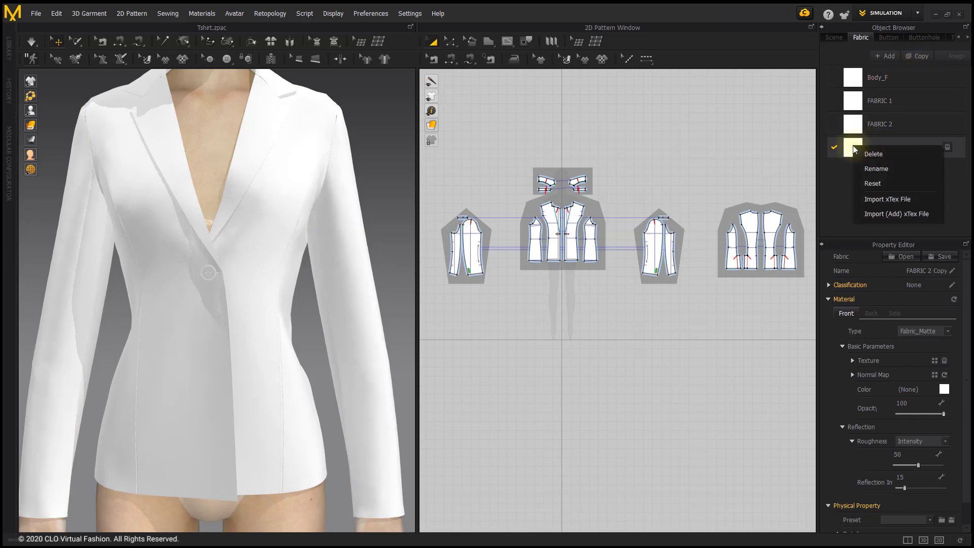